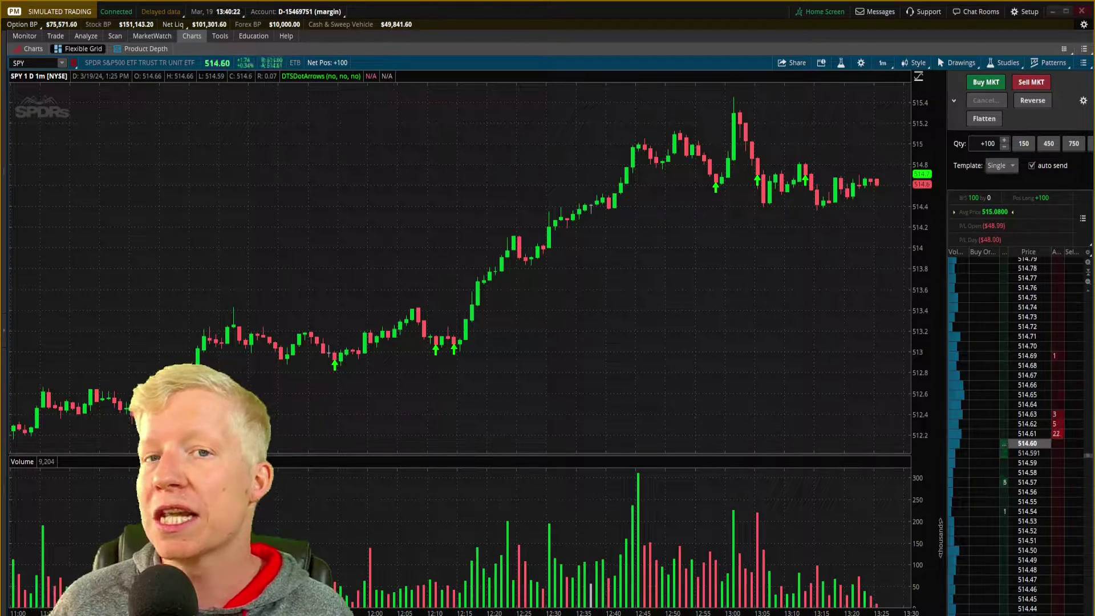
Open the Active Trader button customization, search for 'buy', and shift the Customize window left.
left_click(1083, 100)
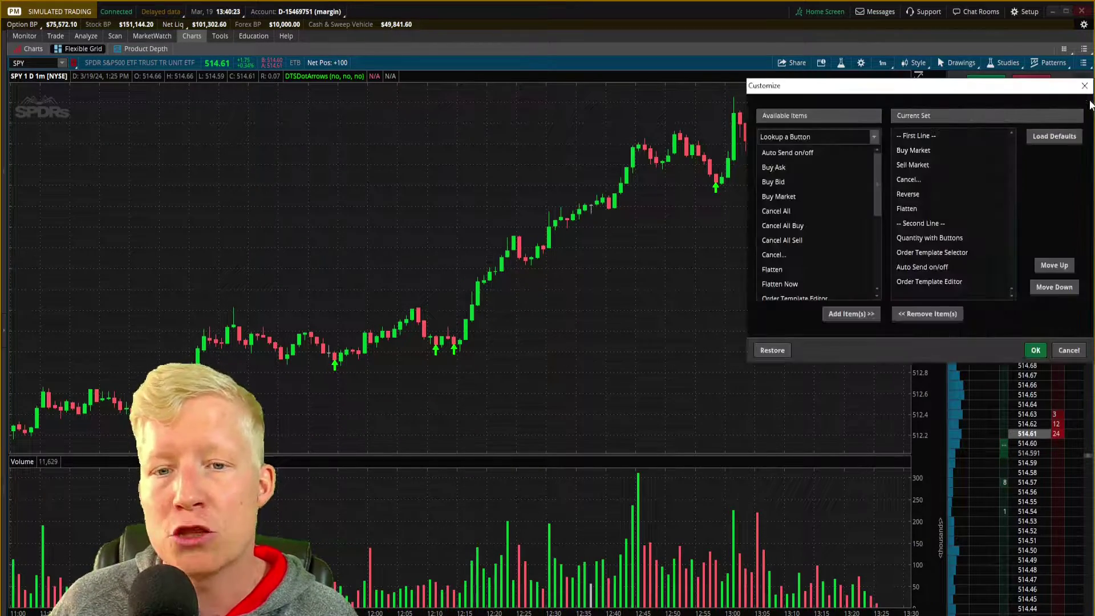
left_click(796, 137)
type("buy")
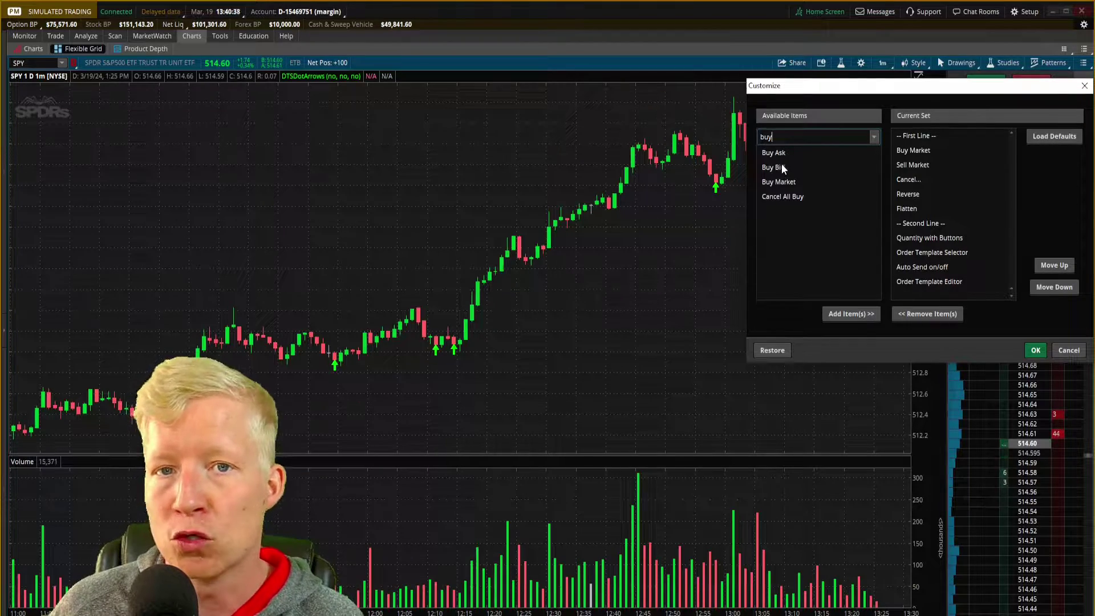
left_click_drag(1080, 81, 1026, 90)
left_click(1030, 93)
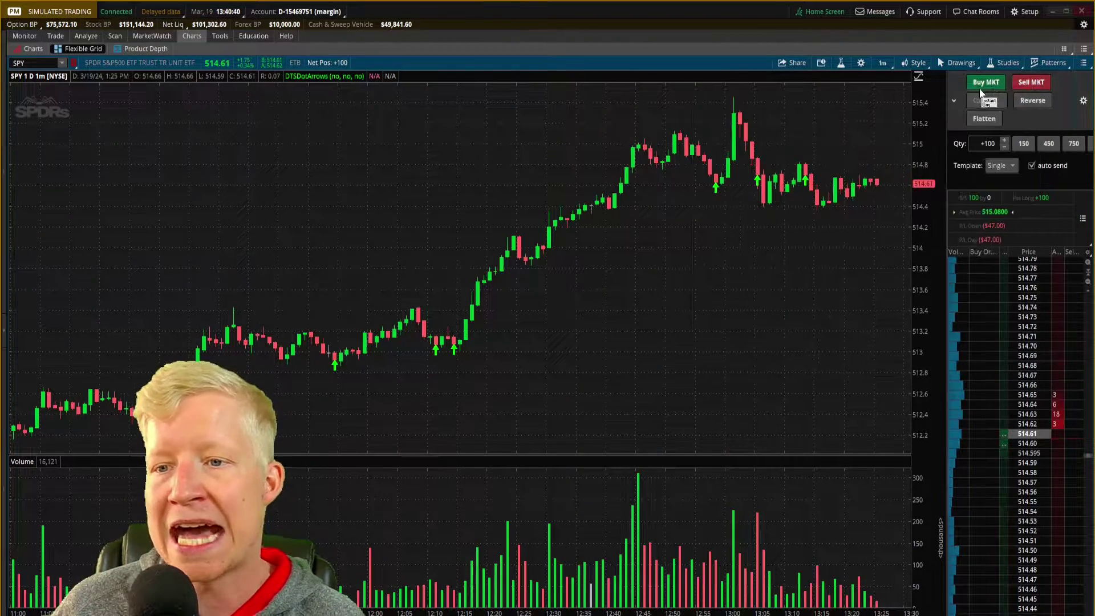
left_click(986, 84)
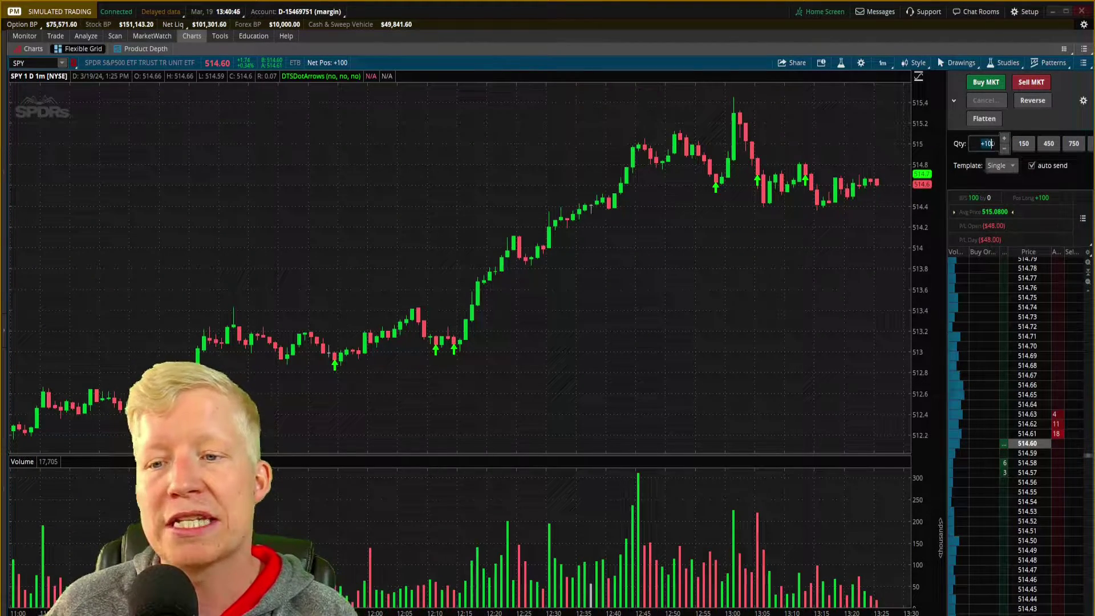
left_click(988, 143)
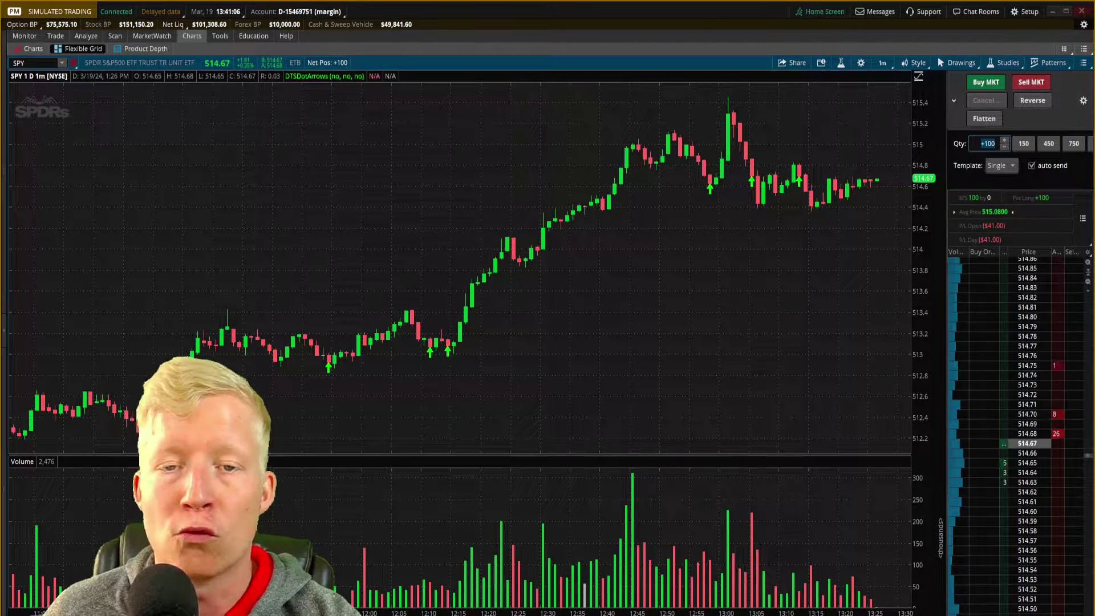
Reopen the button customization, move it further left, and look up the 'buy' buttons.
left_click(1083, 101)
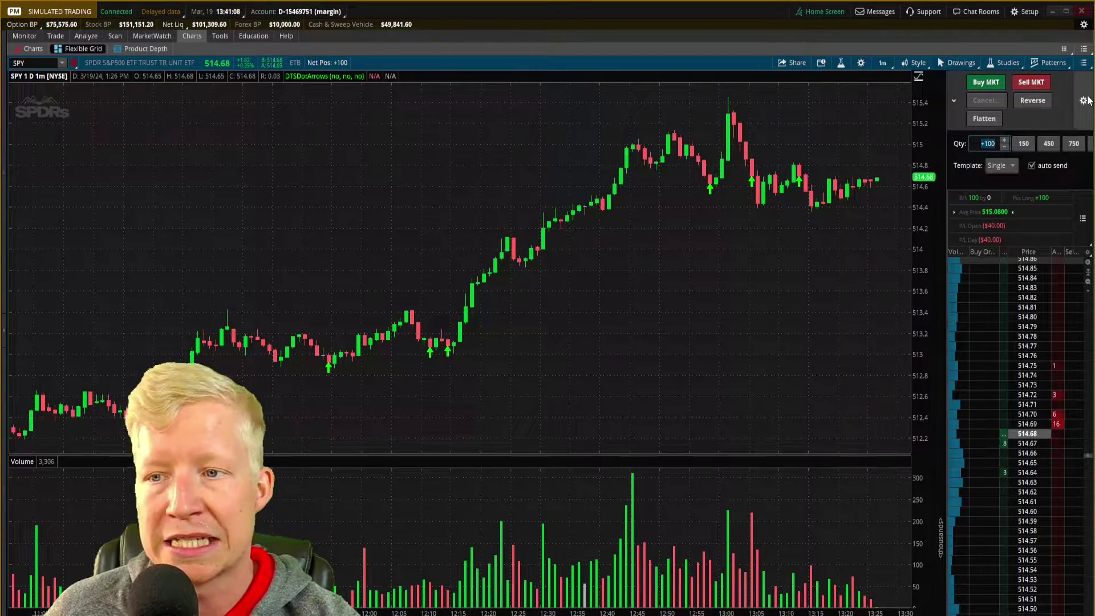
left_click_drag(949, 102, 890, 110)
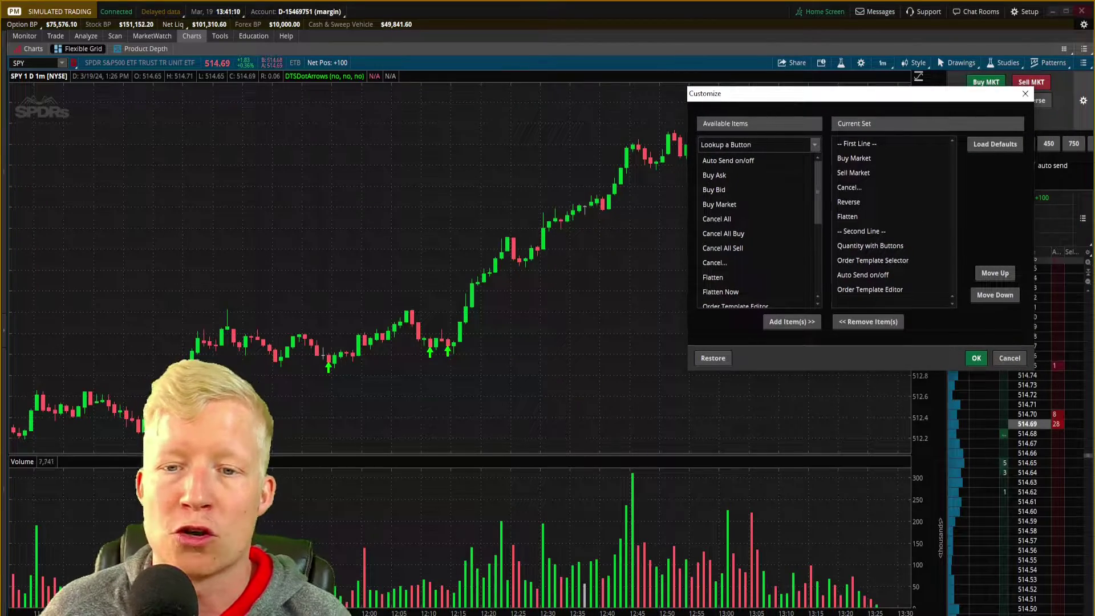
left_click(741, 144)
type("buy")
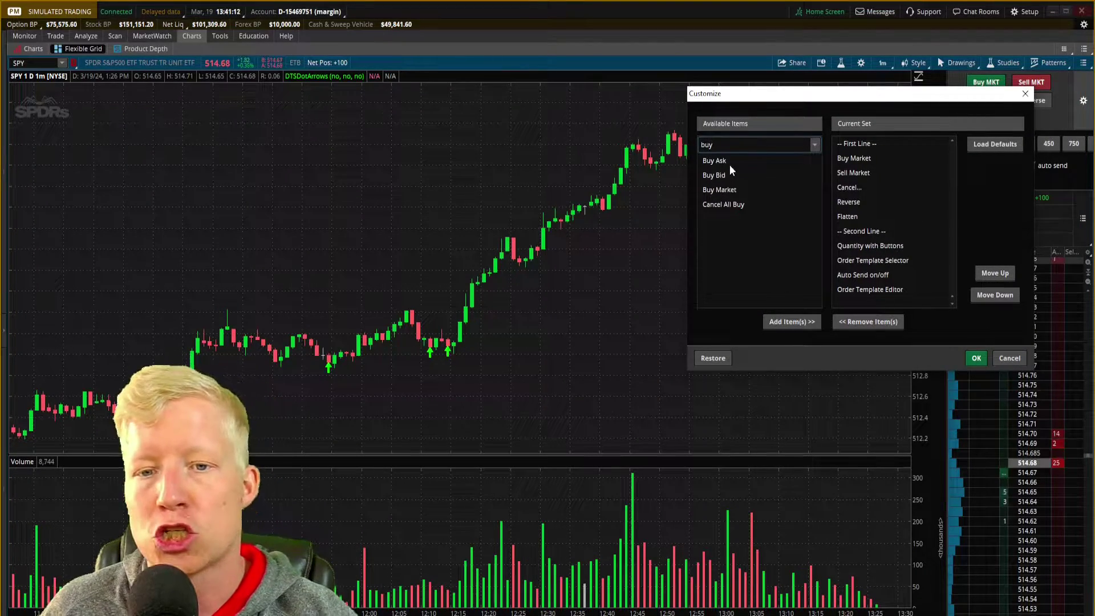
Switch the button search to 'sell' to list Buy Ask, Sell Ask and Sell Bid, then erase it.
key("BackSpace")
key("BackSpace")
key("BackSpace")
type("sell")
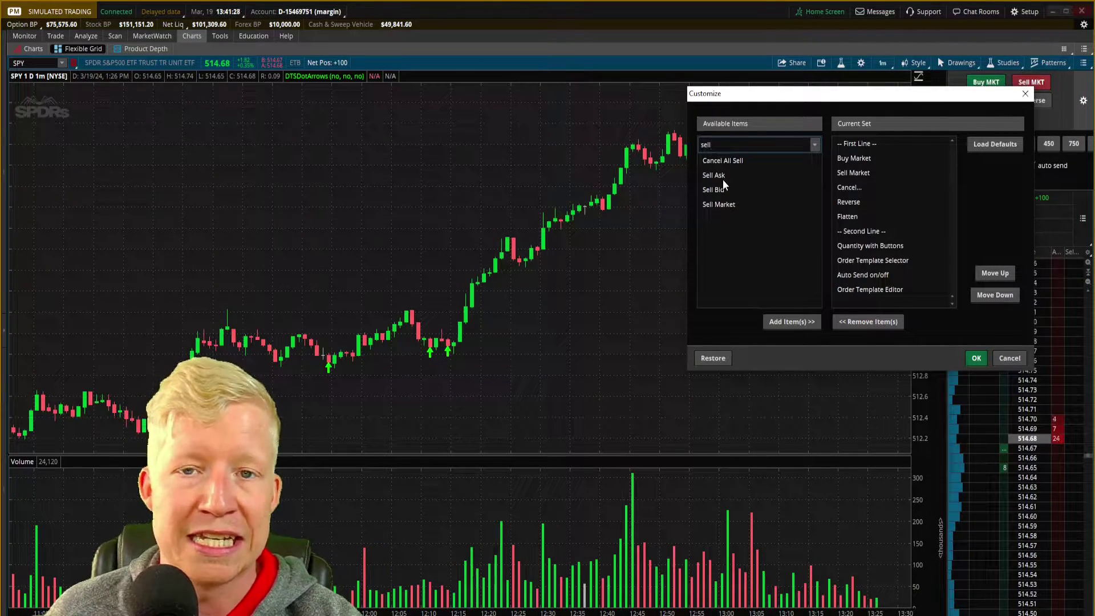
left_click_drag(762, 95, 668, 87)
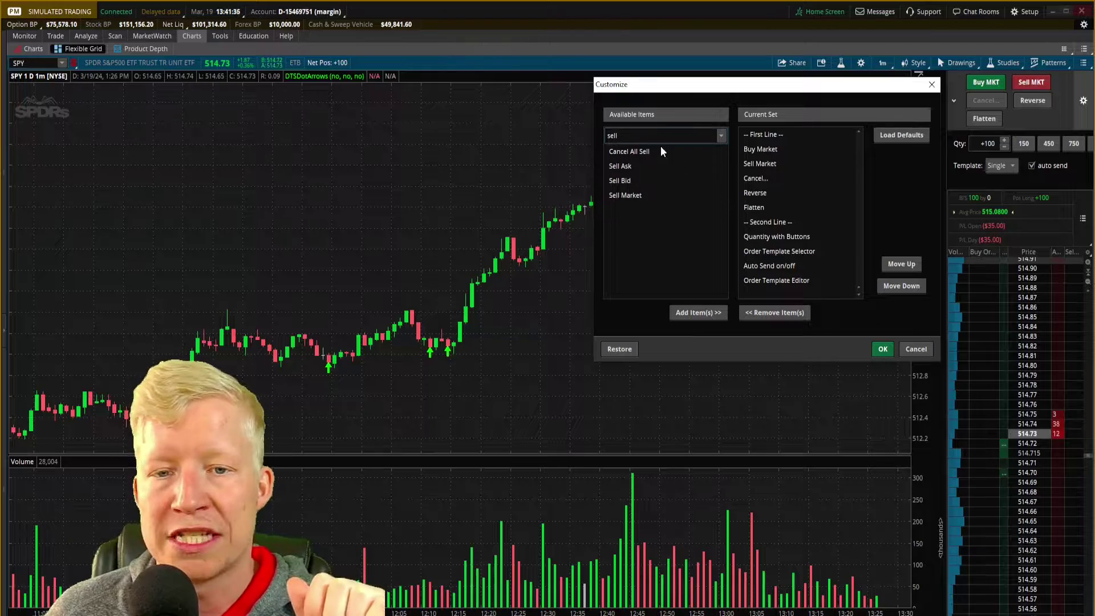
key("BackSpace")
key("BackSpace")
key("BackSpace")
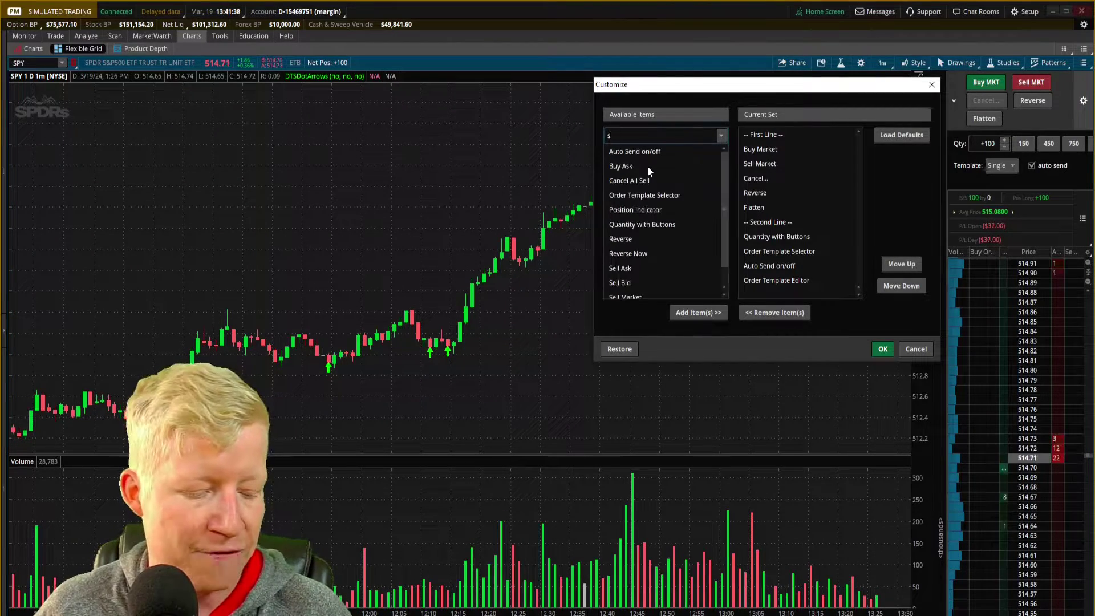
Filter the available buttons to the four Buy buttons by searching 'buy', then nudge the window left.
type("bu7")
key("BackSpace")
key("BackSpace")
key("BackSpace")
key("BackSpace")
type("buy")
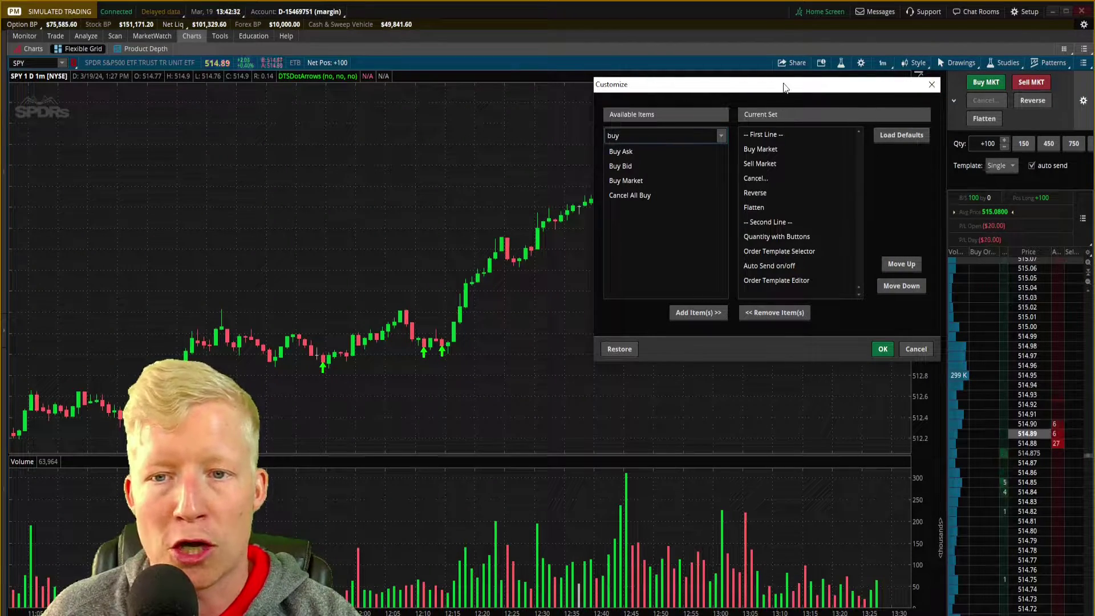
left_click_drag(782, 90, 729, 95)
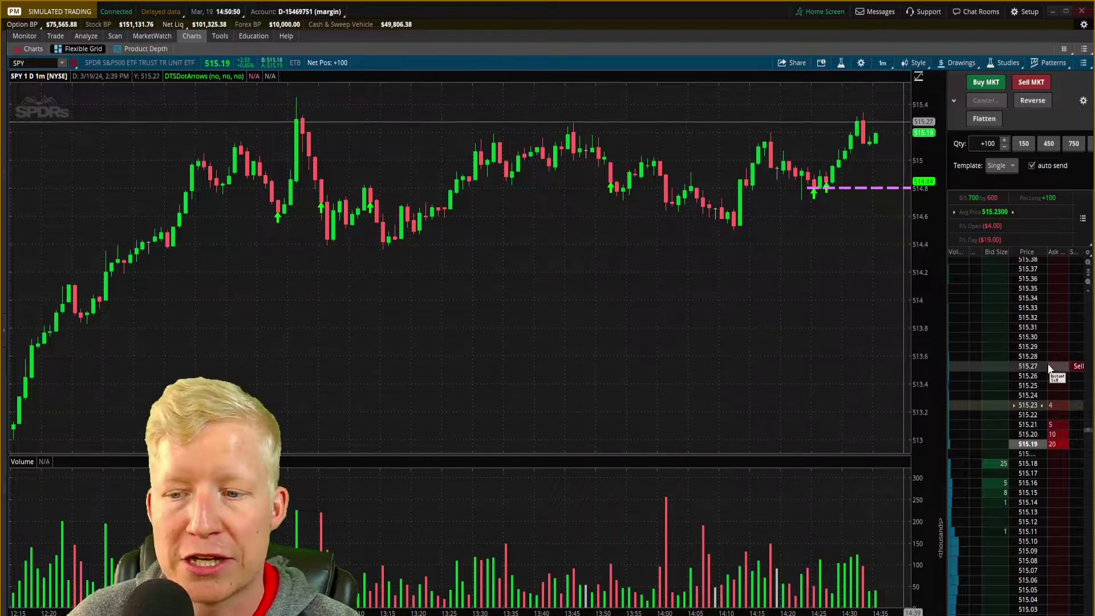
Scroll the Active Trader price ladder down and back up around the current SPY price.
scroll(1045, 379, "down", 8)
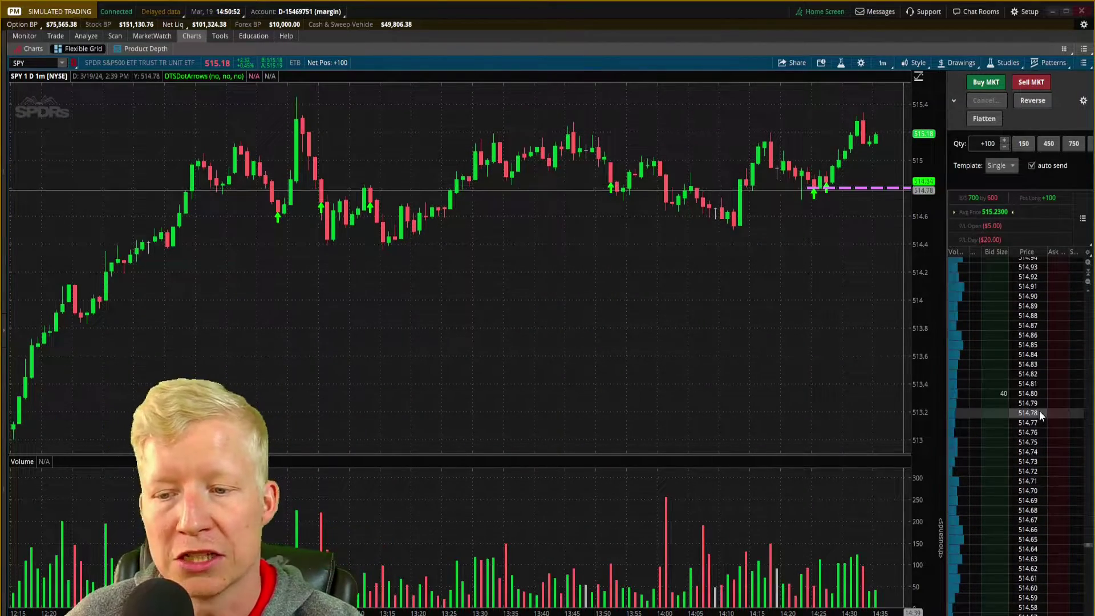
scroll(1039, 409, "up", 1)
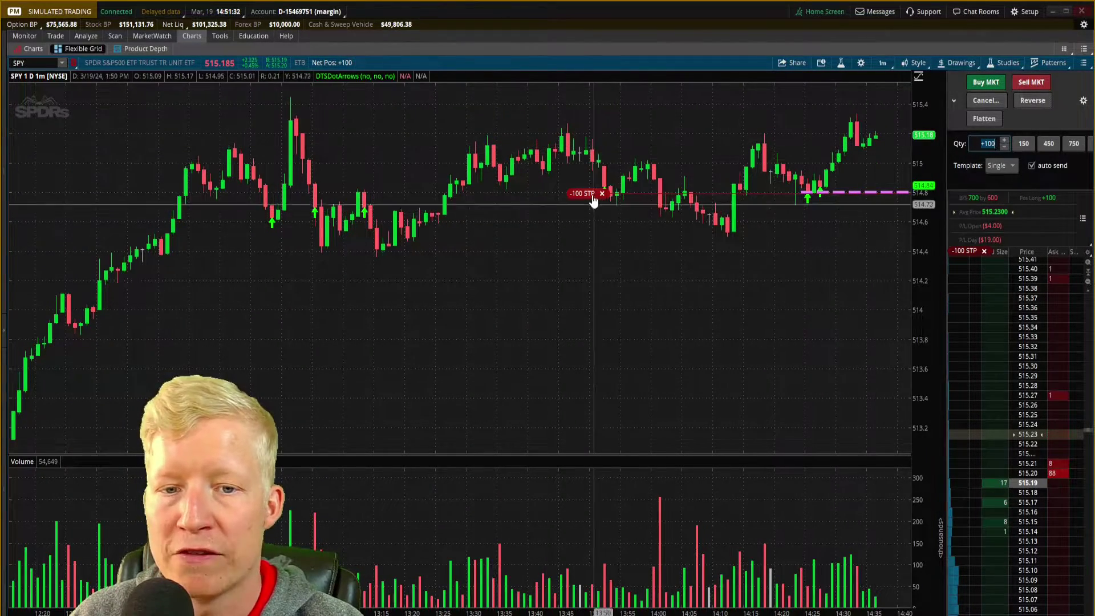
Drag the sell stop up to about 515.07, back toward 514.8, then cancel it.
left_click_drag(594, 199, 603, 154)
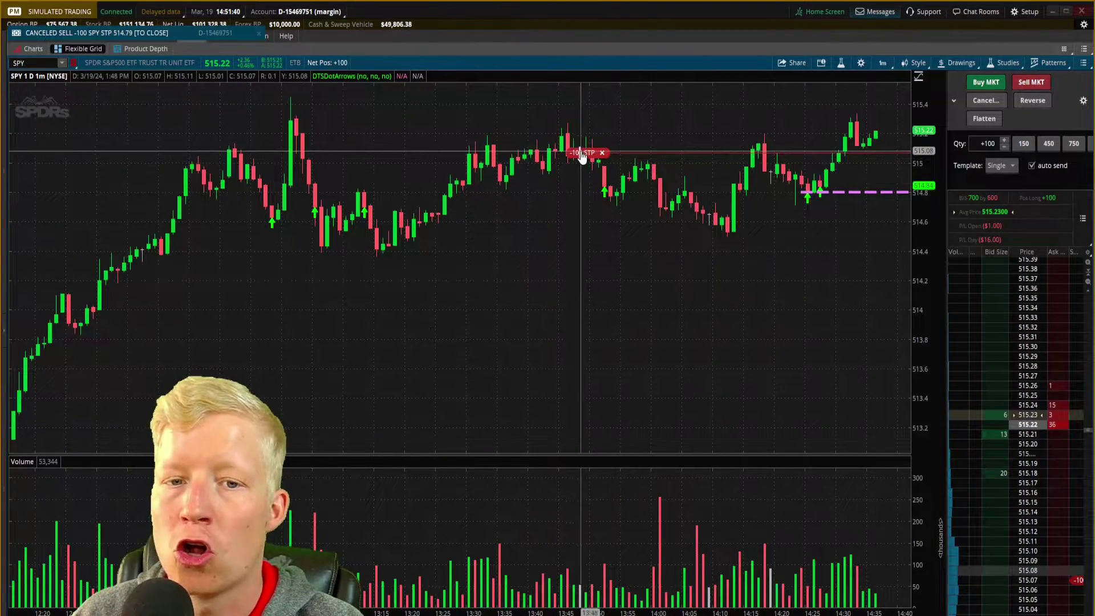
left_click_drag(579, 156, 583, 196)
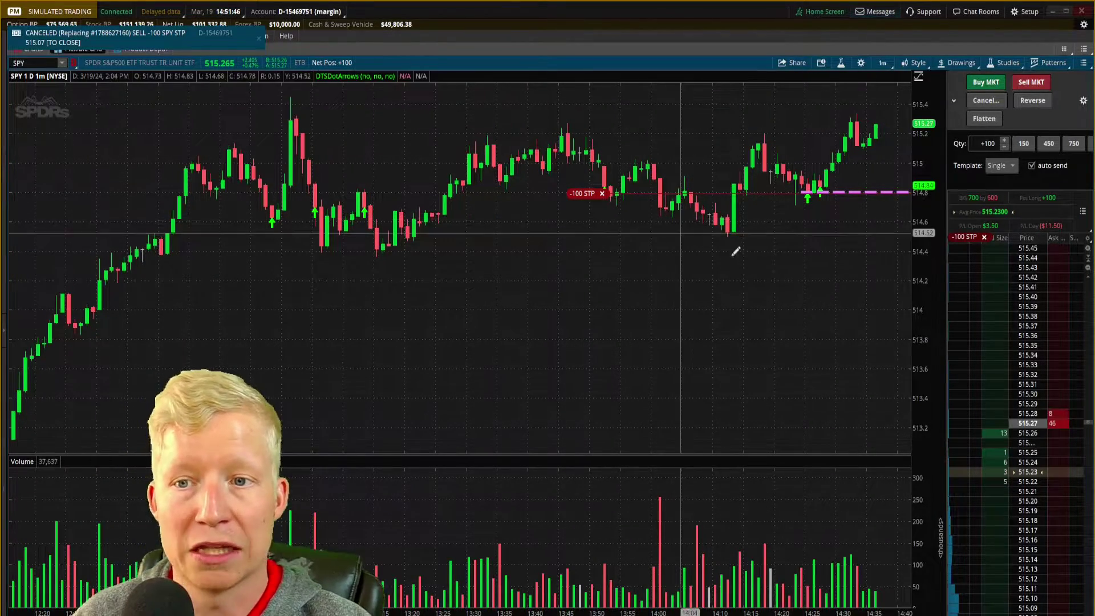
left_click(602, 193)
Place a 100-share SPY buy stop at 515.51, then cancel the working order.
left_click_drag(924, 144, 924, 177)
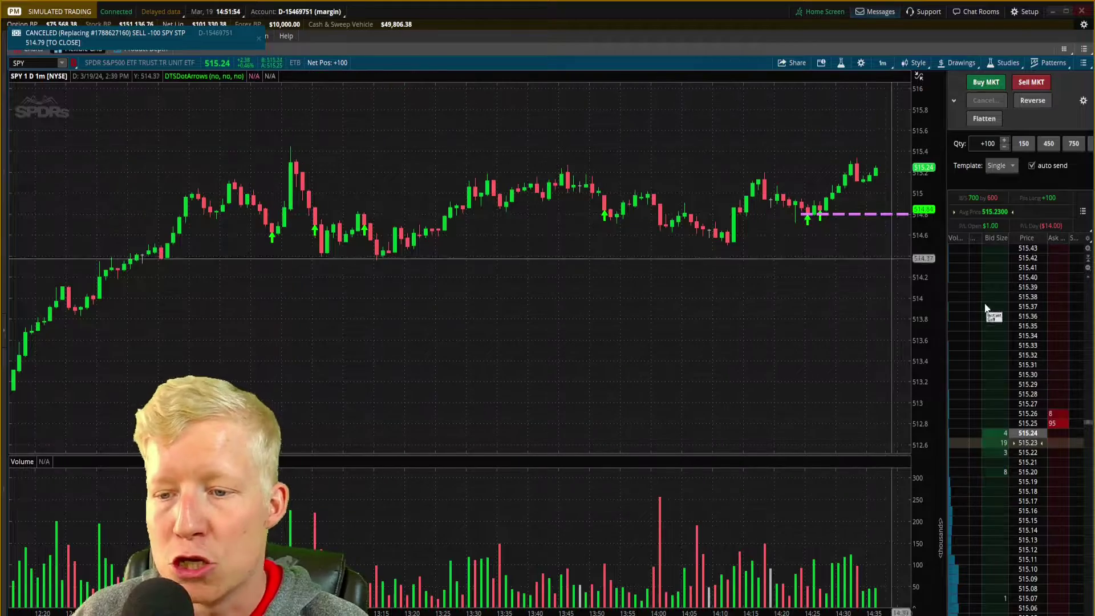
scroll(1021, 311, "up", 5)
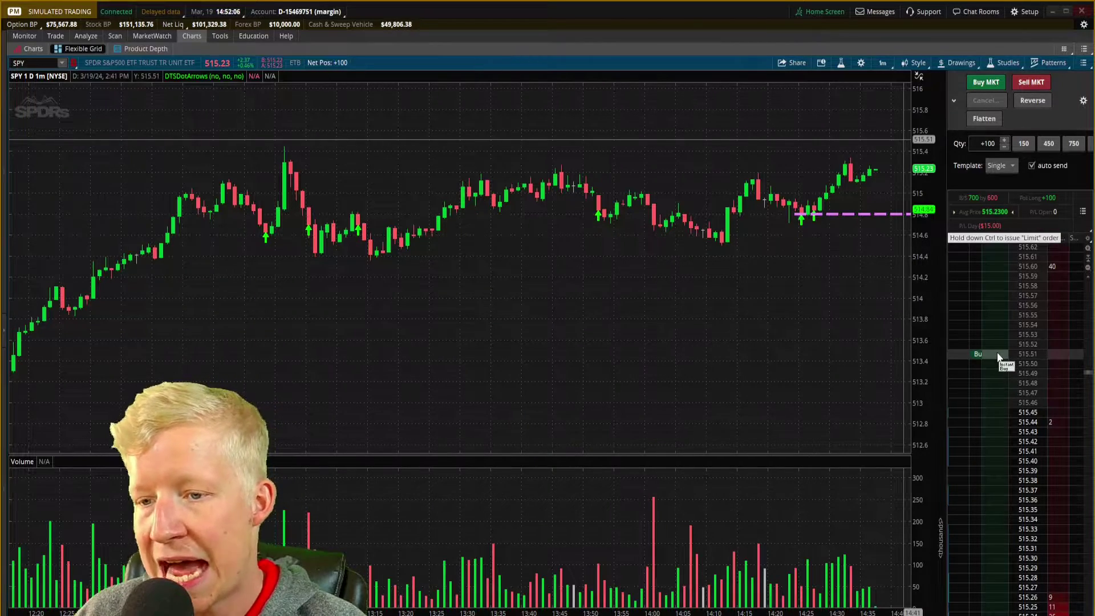
left_click(998, 356)
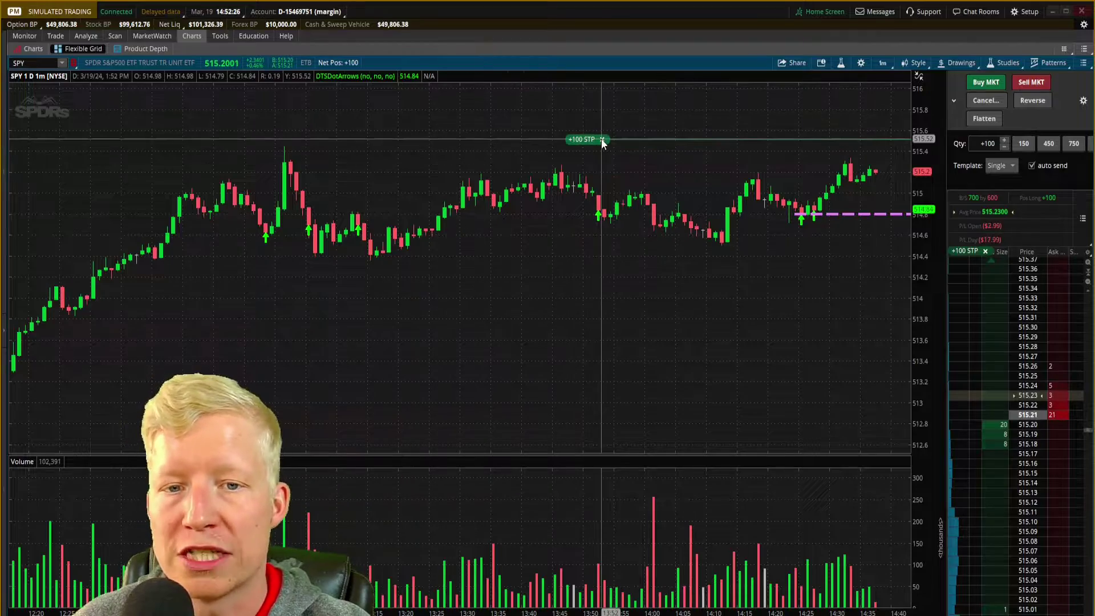
left_click(601, 140)
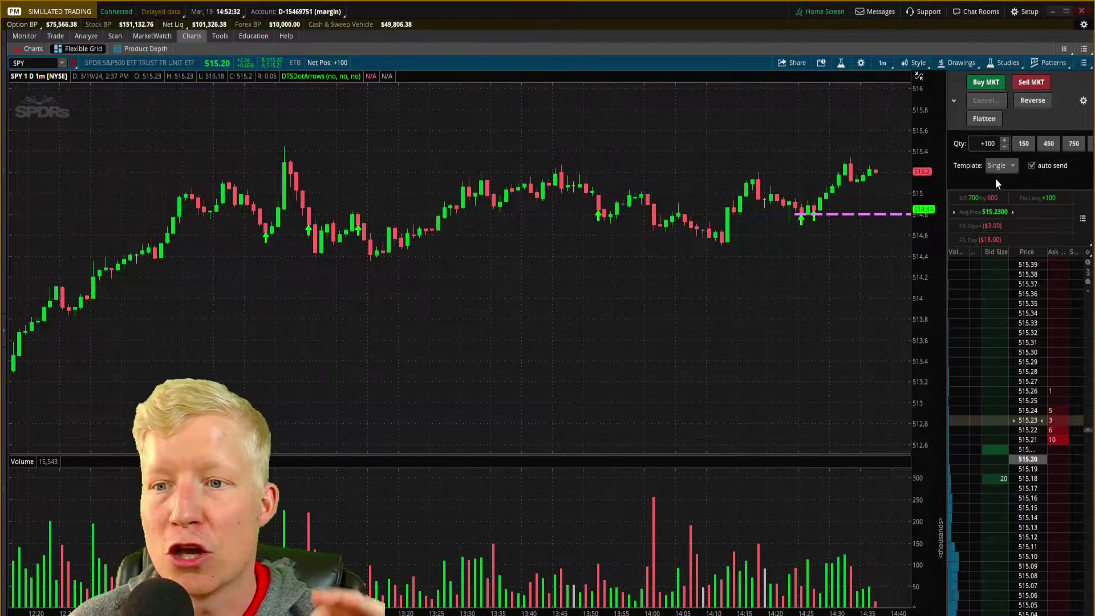
left_click(1012, 168)
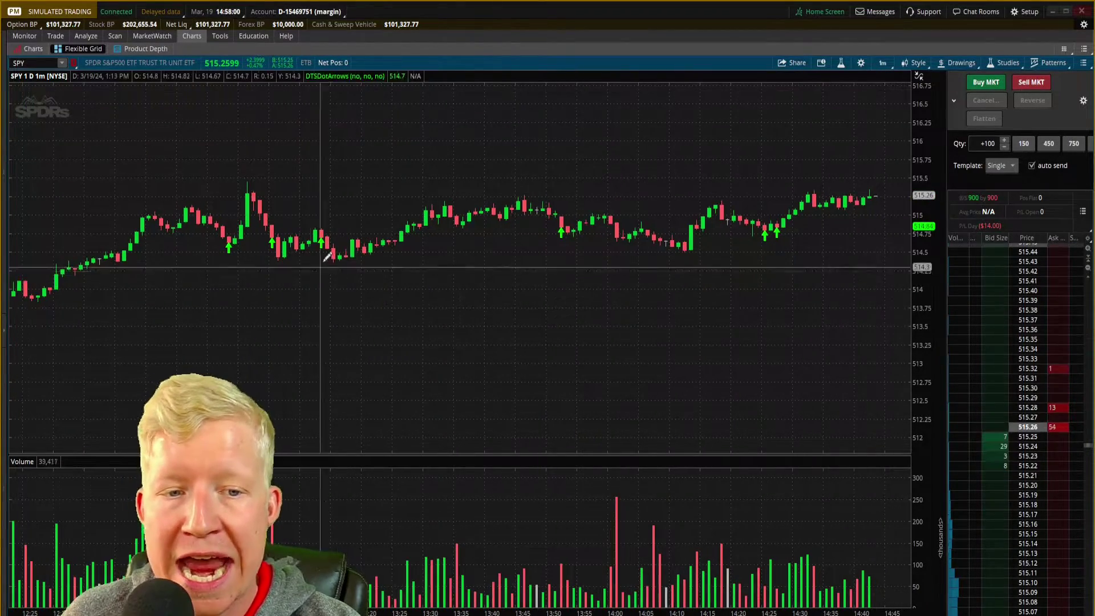
Choose the TRG w/ bracket template with a dollar-offset LIMIT exit and buy 100 SPY at market.
left_click(1011, 166)
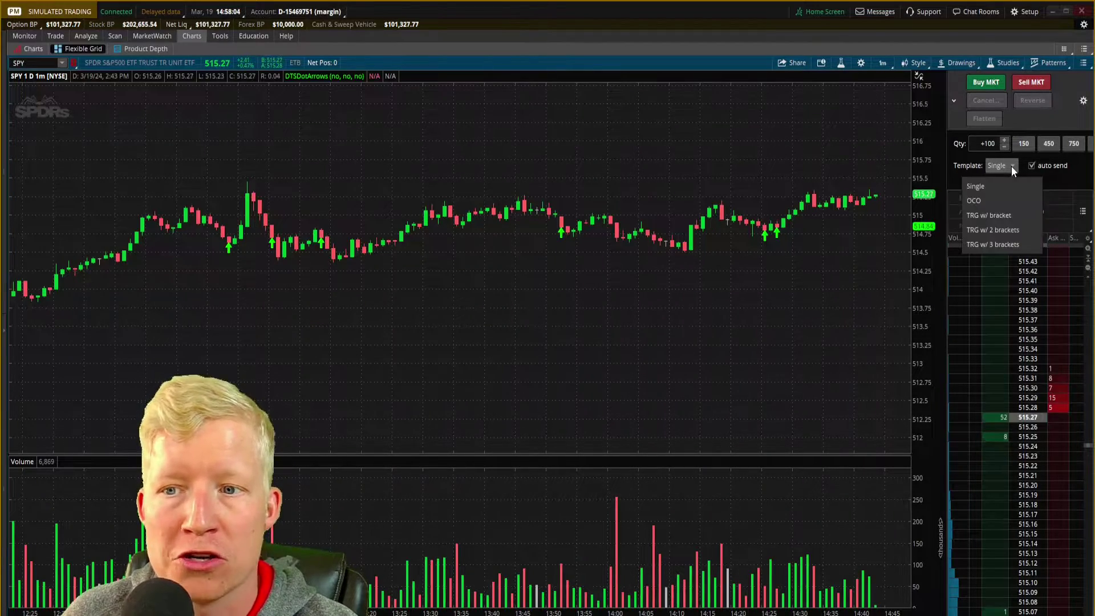
left_click(994, 215)
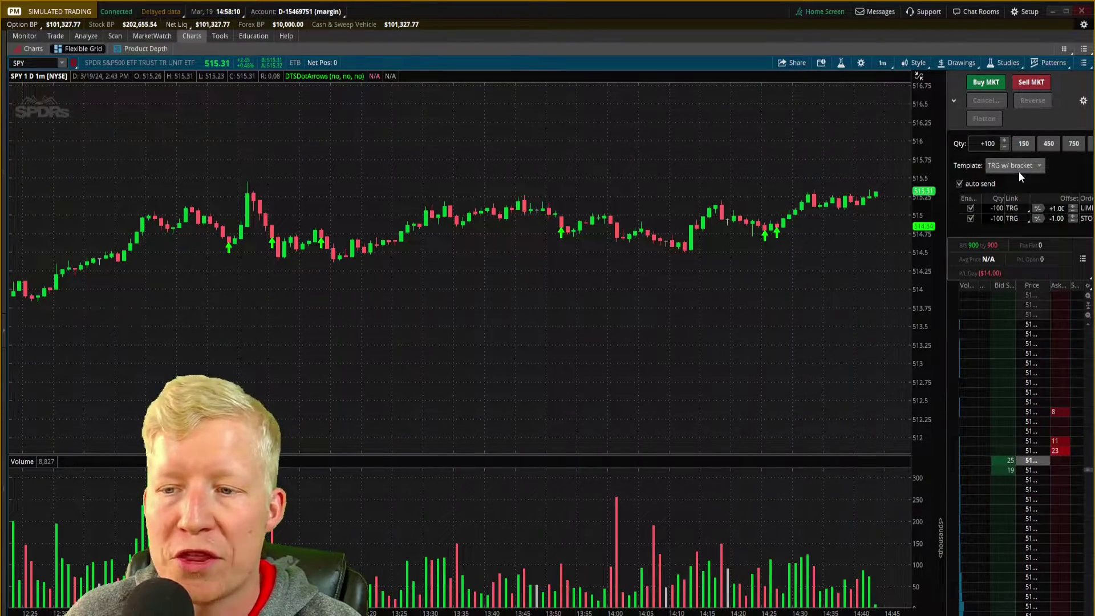
left_click(1040, 208)
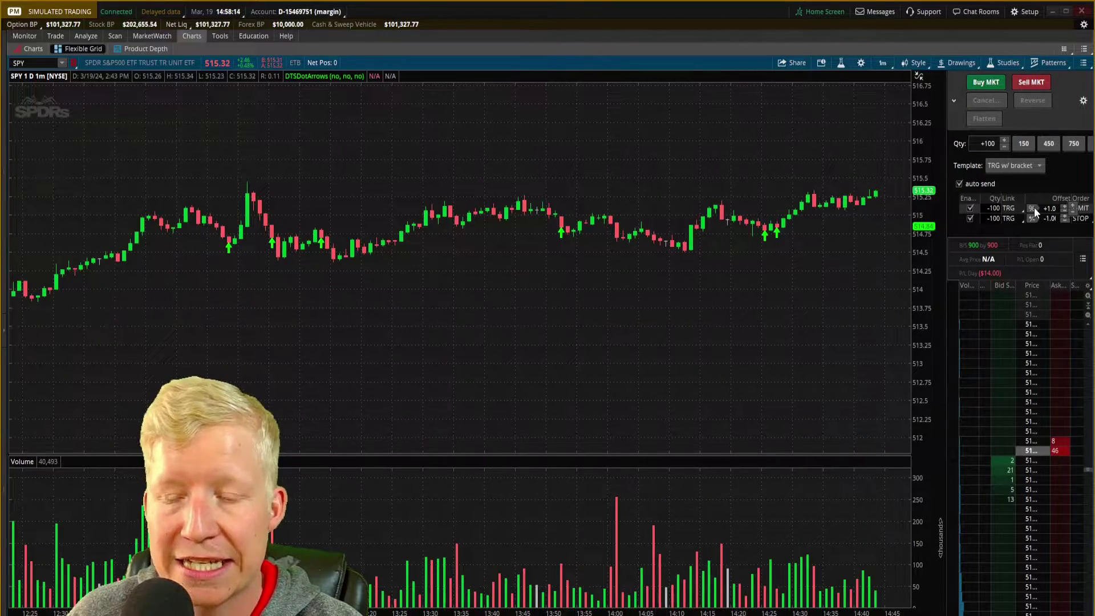
left_click(1033, 209)
left_click(1032, 208)
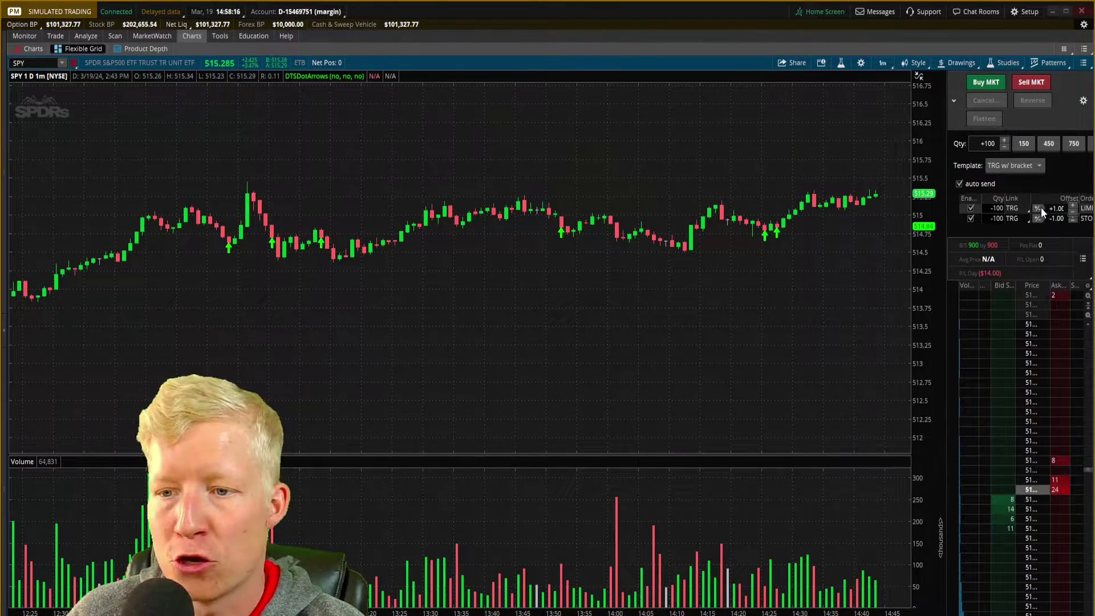
left_click(1037, 209)
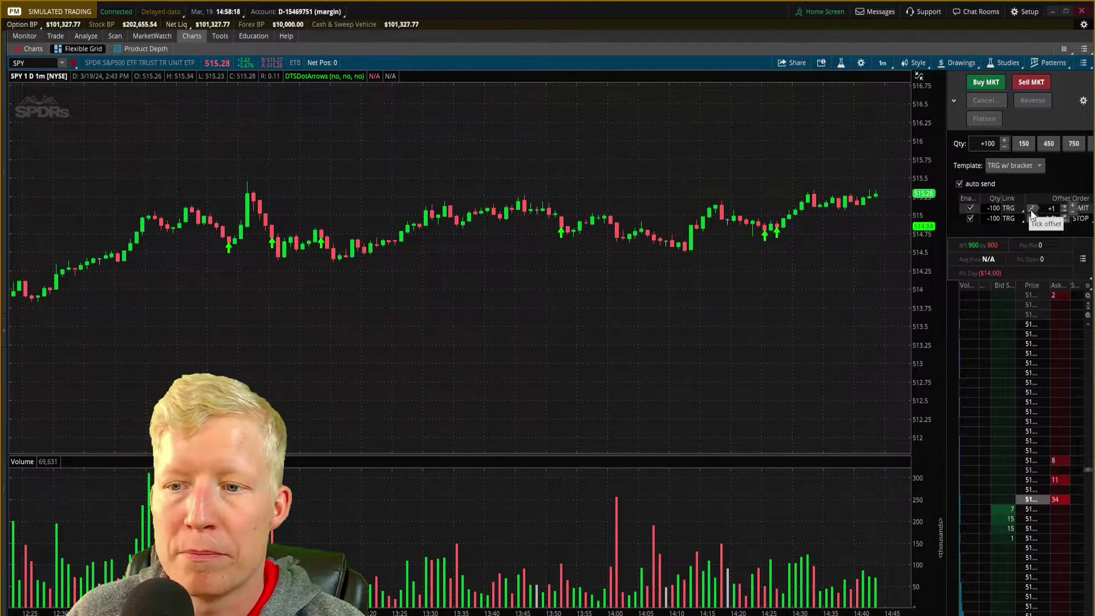
left_click(1031, 210)
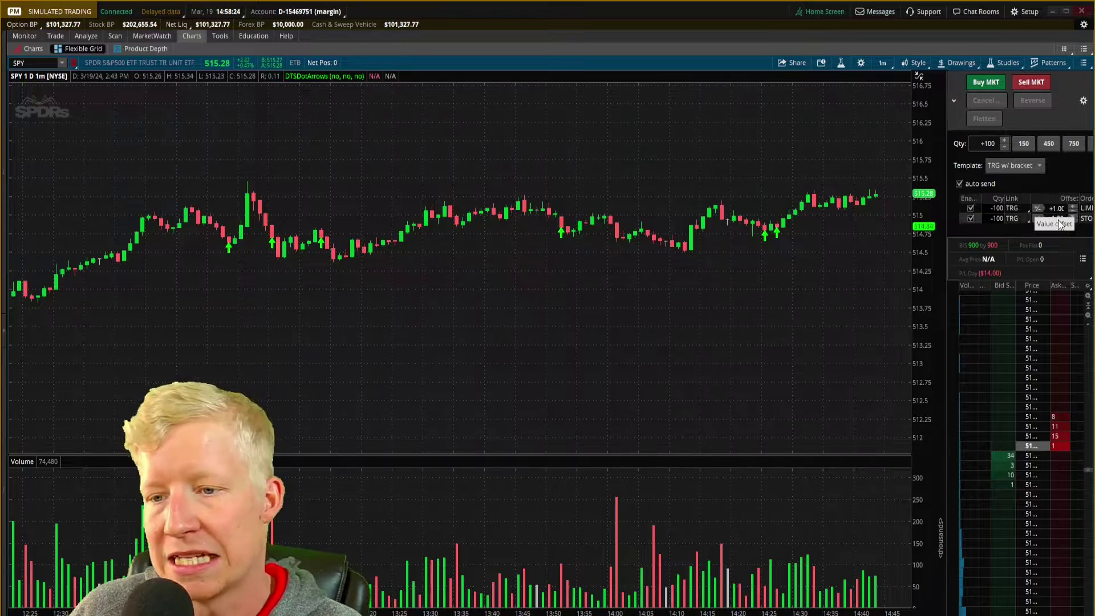
left_click(977, 85)
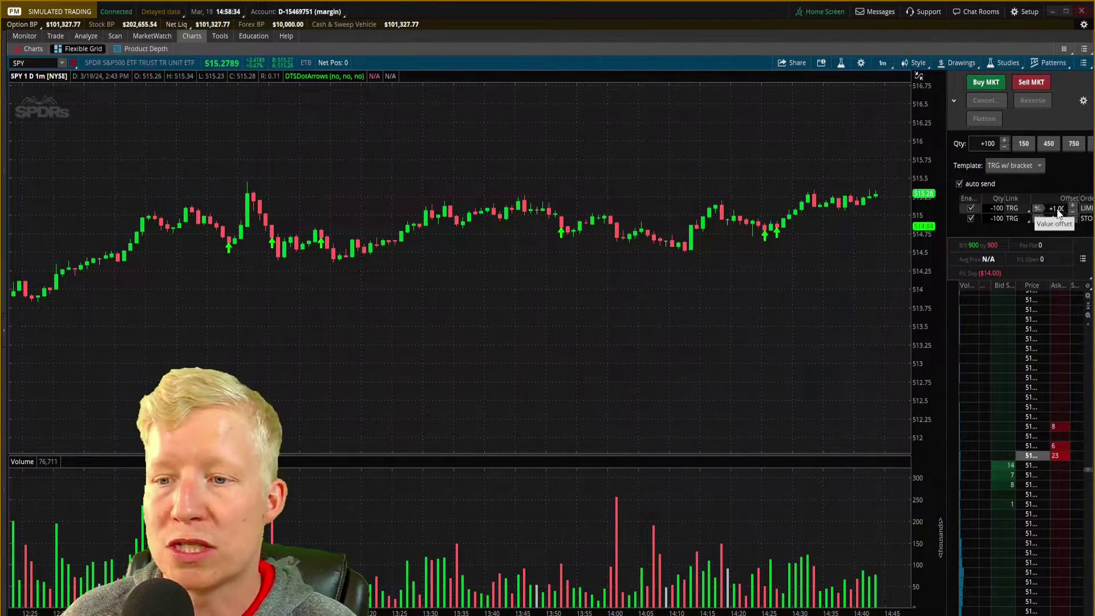
left_click(993, 82)
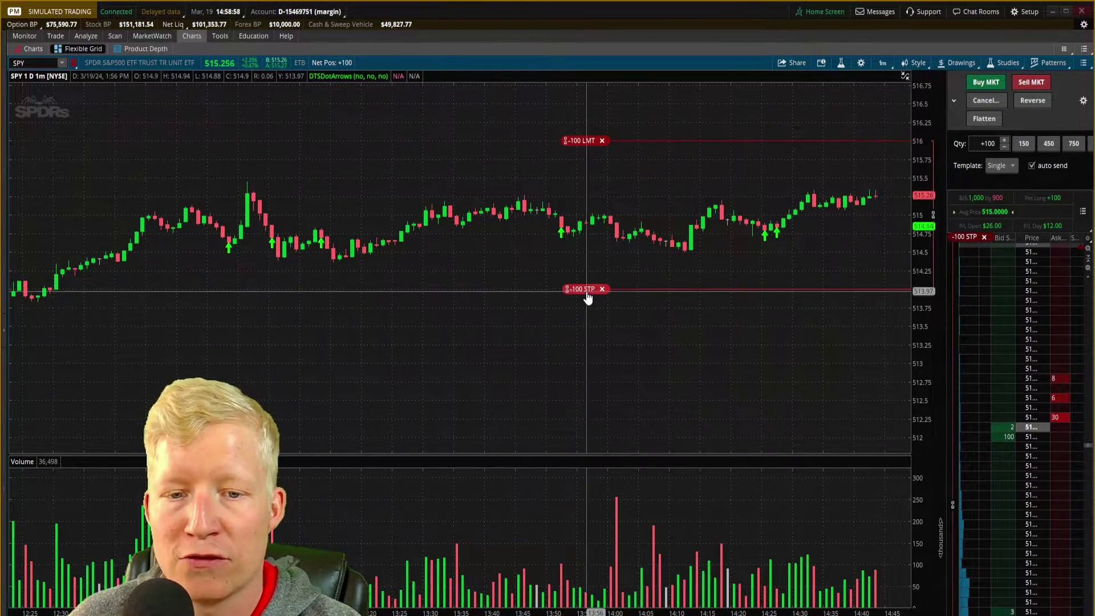
Raise the -100 stop to about 514.72 and lower the -100 limit to about 515.68.
left_click_drag(585, 291, 616, 237)
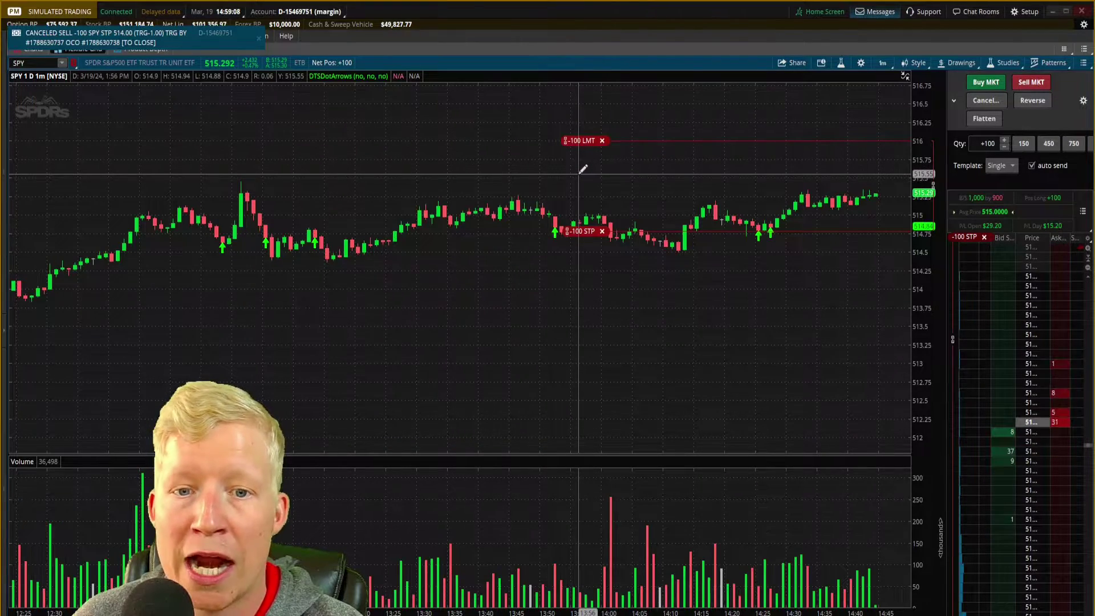
left_click_drag(585, 148, 582, 182)
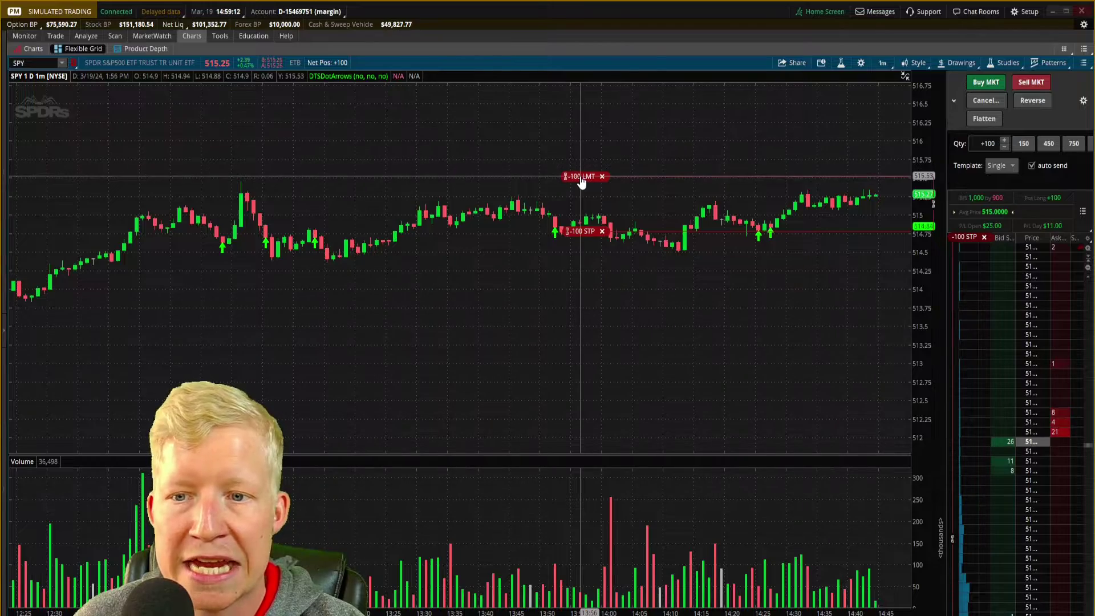
left_click(1011, 164)
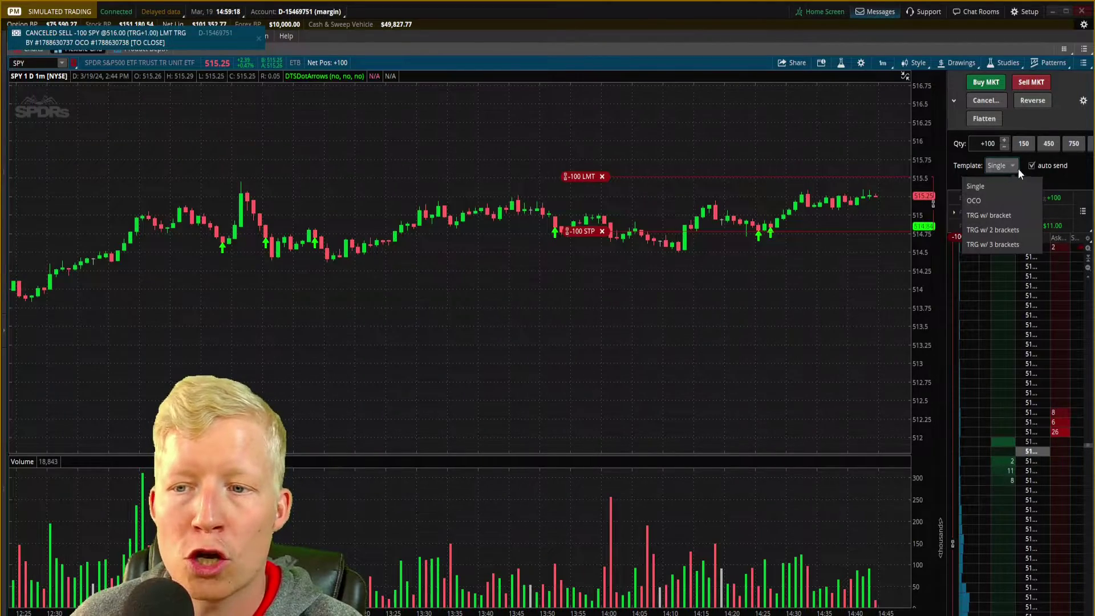
left_click(966, 188)
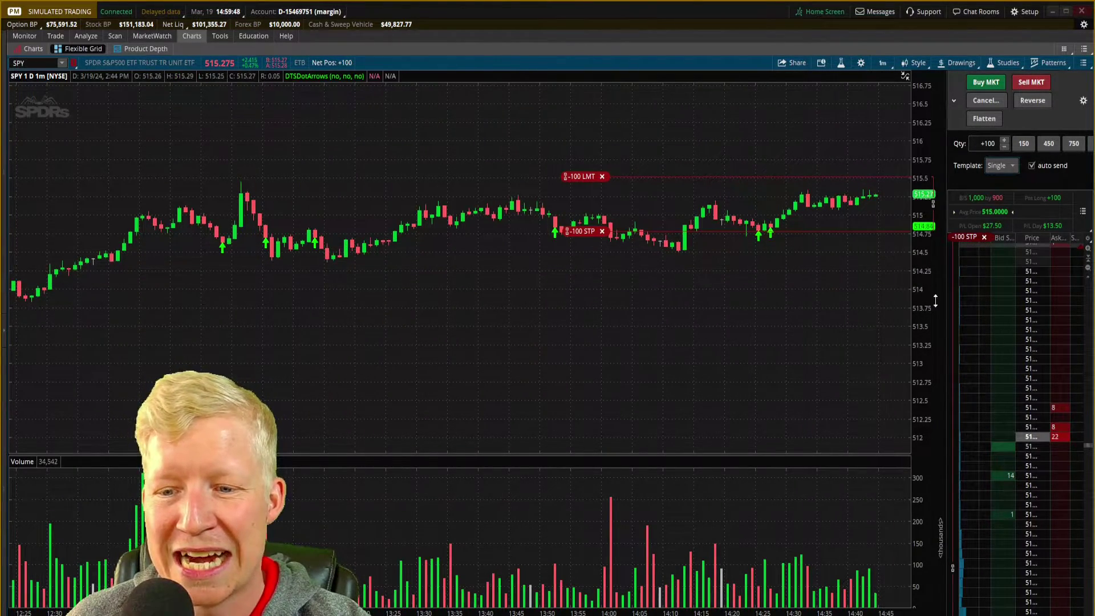
Drag the price axis to enlarge the candles so both bracket exit lines fit the chart.
left_click_drag(927, 300, 764, 237)
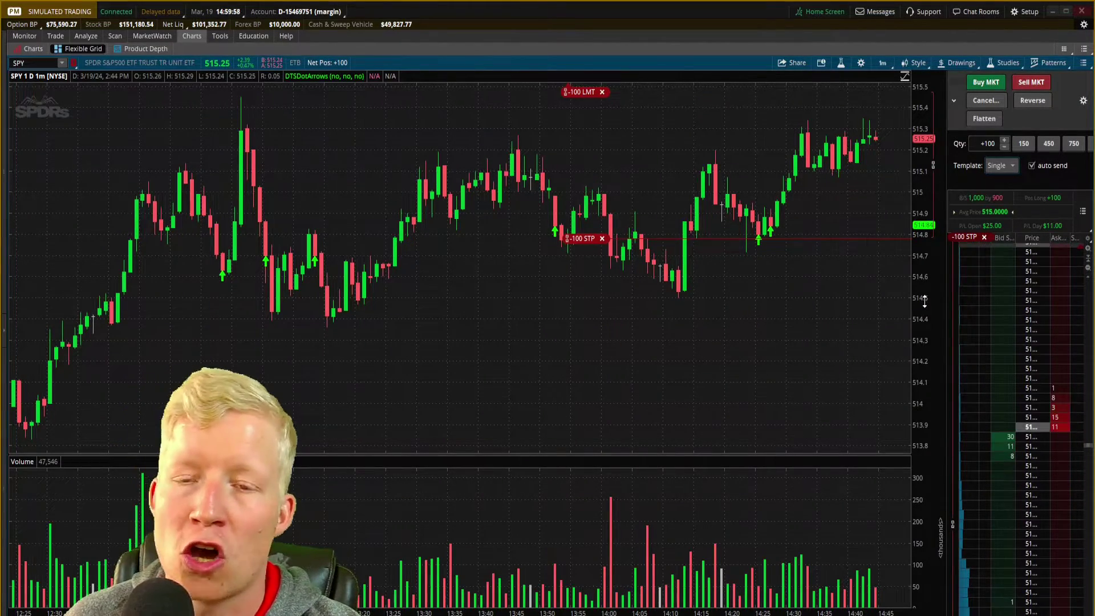
left_click_drag(924, 302, 929, 334)
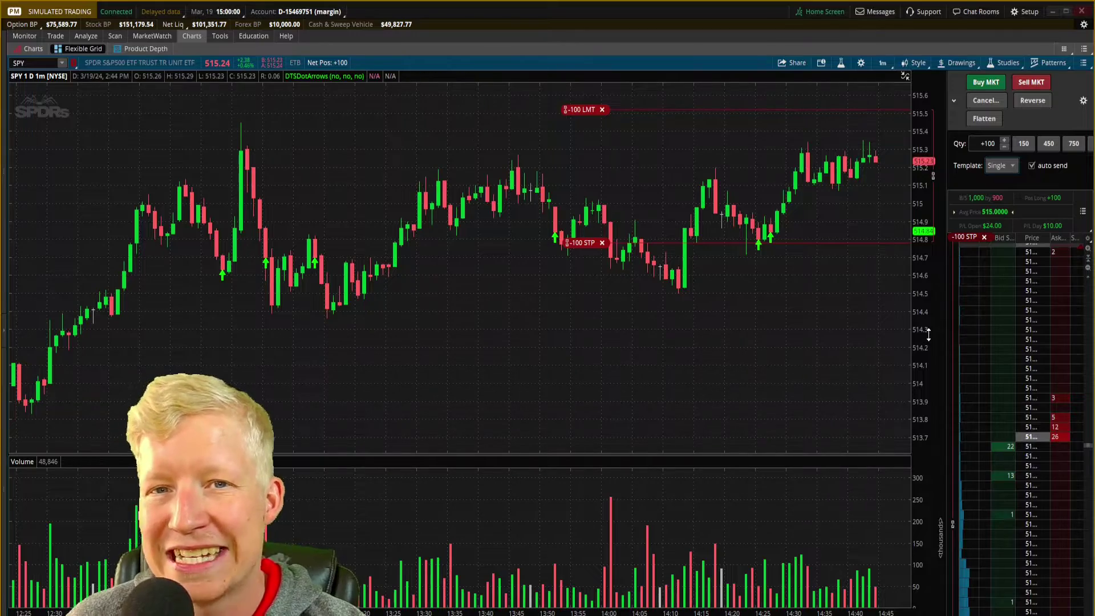